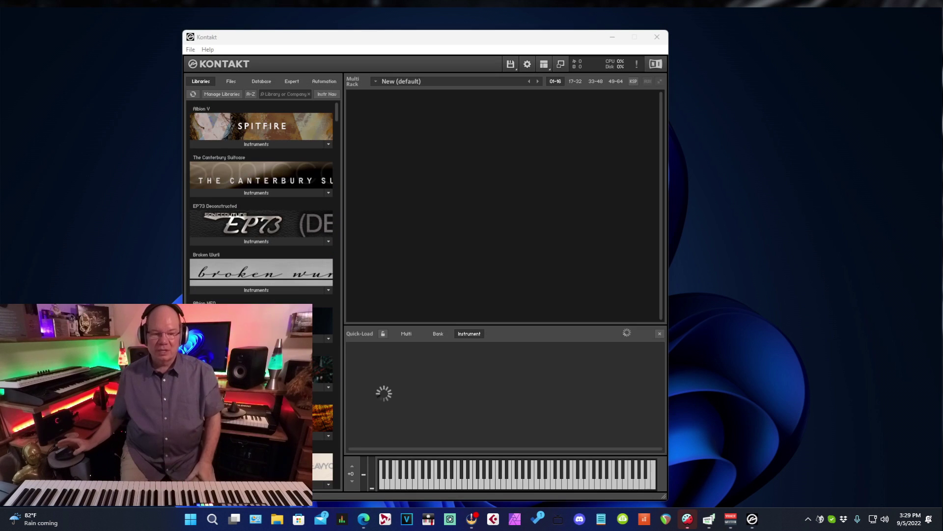
# Shift the Kontakt window right and scroll the Quick-Load list down to Synth AI.nki.
pyautogui.moveTo(492, 39); pyautogui.dragTo(548, 30)
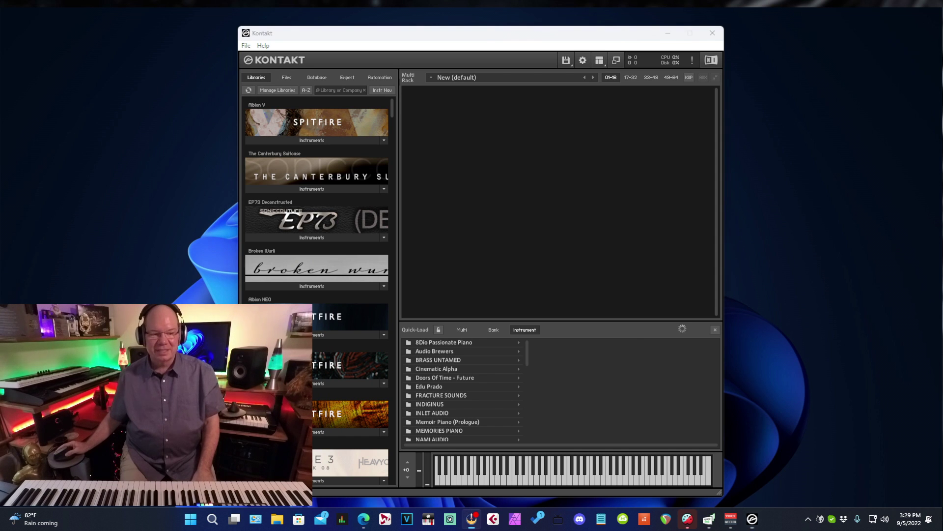
pyautogui.moveTo(557, 37); pyautogui.dragTo(561, 32)
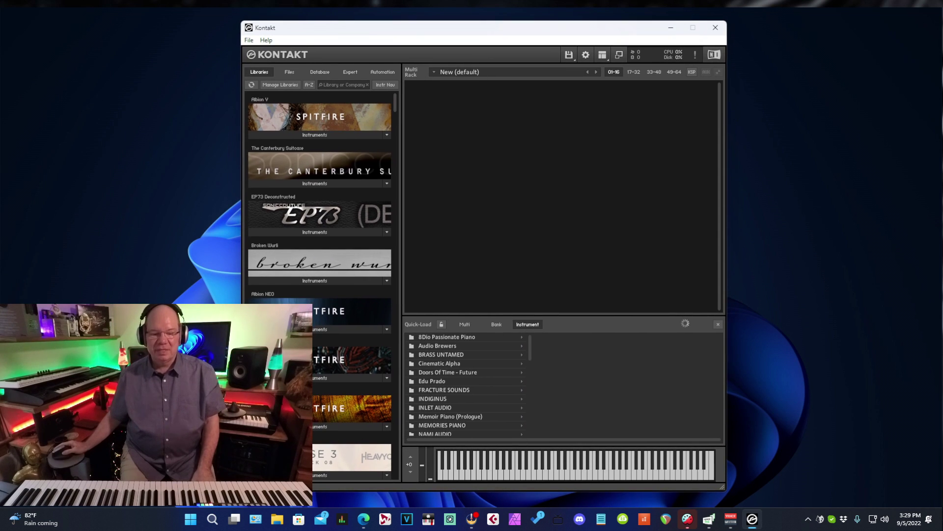
pyautogui.scroll(-10, 467, 386)
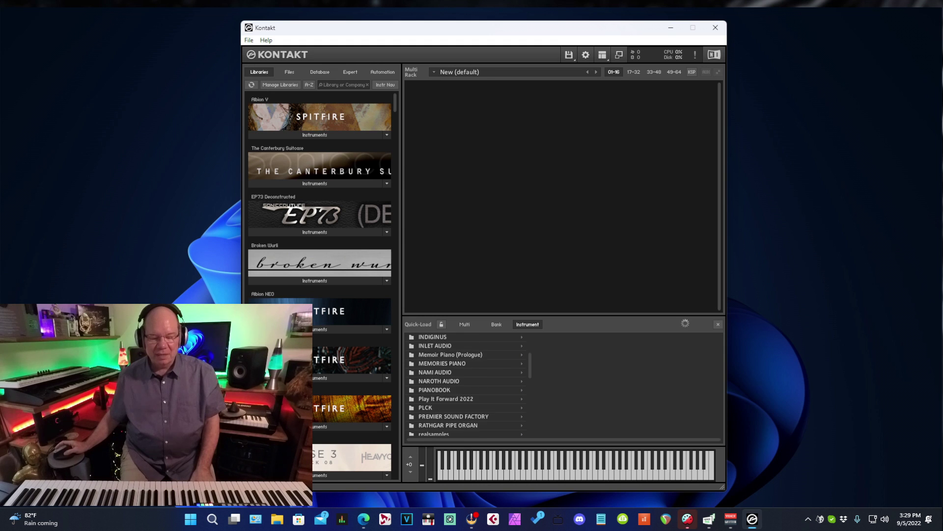
pyautogui.scroll(-2, 467, 386)
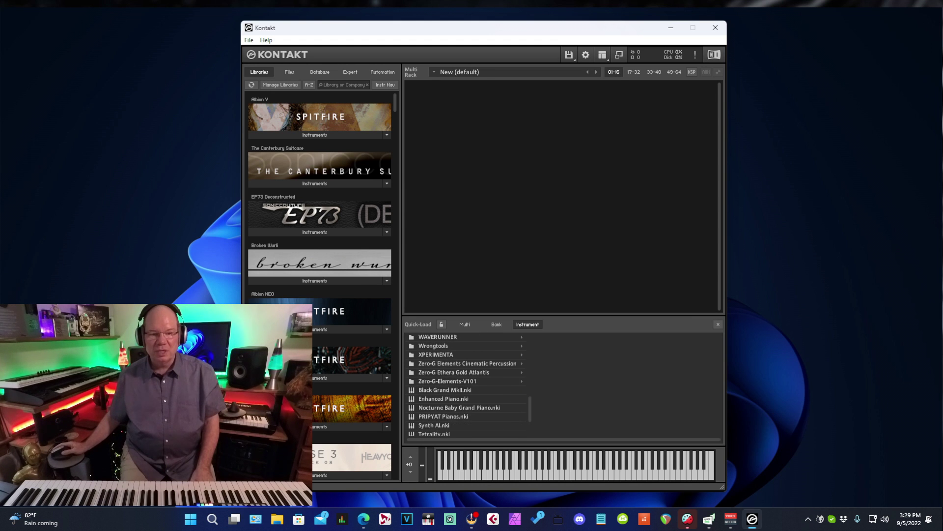
pyautogui.moveTo(503, 28); pyautogui.dragTo(623, 27)
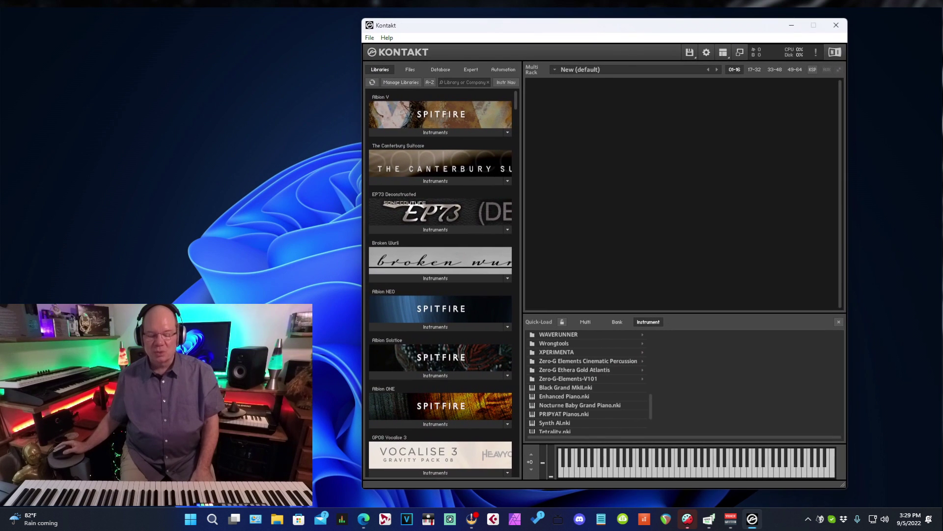
pyautogui.scroll(-1, 587, 383)
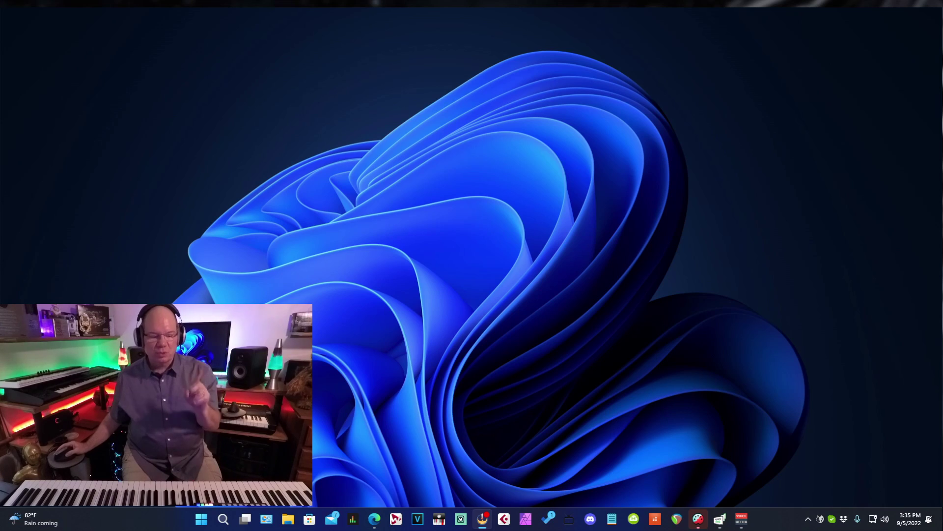
# Open Virus & threat protection through Settings > Privacy & security > Windows Security.
pyautogui.press('super')
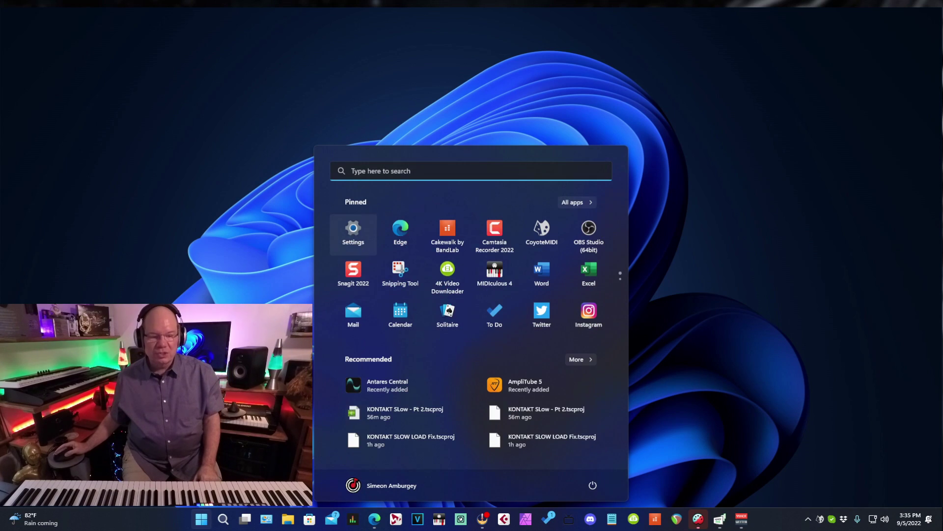
pyautogui.click(353, 231)
pyautogui.click(394, 324)
pyautogui.moveTo(604, 51); pyautogui.dragTo(568, 38)
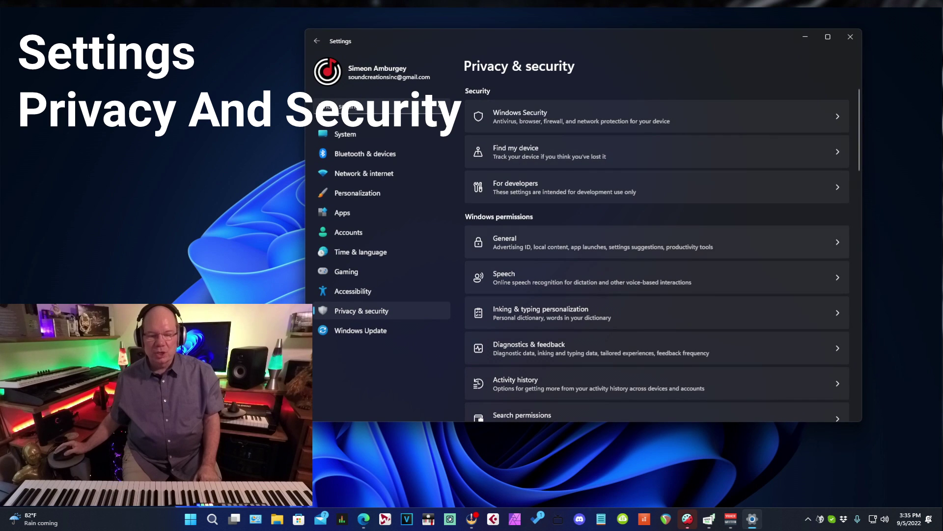
pyautogui.click(520, 116)
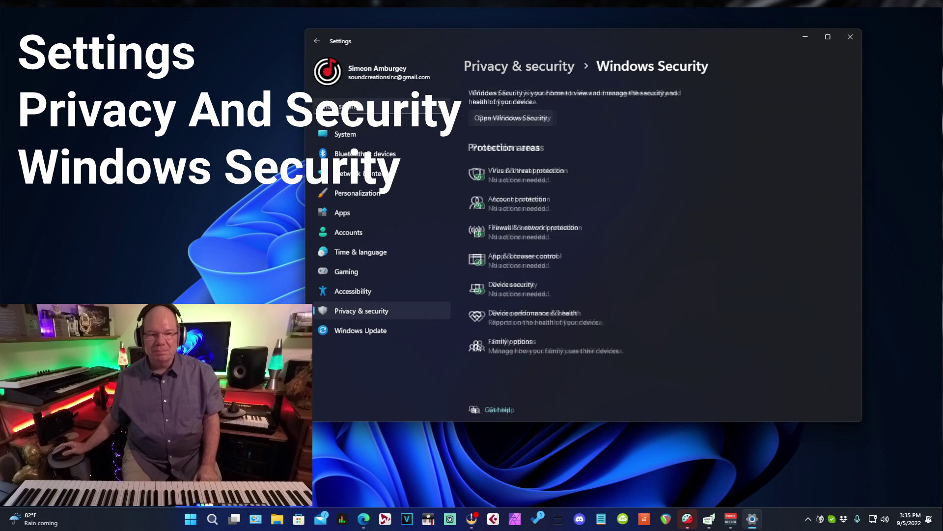
pyautogui.click(520, 175)
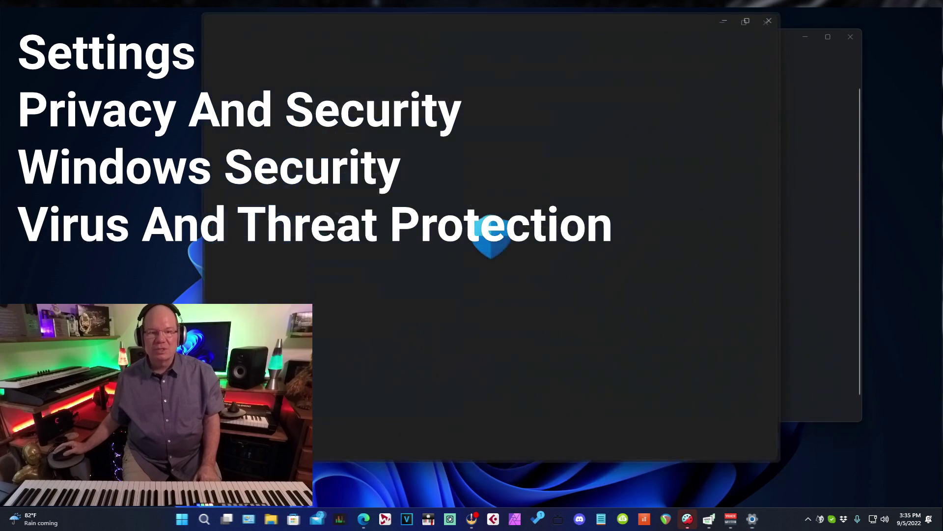
pyautogui.moveTo(495, 21); pyautogui.dragTo(596, 32)
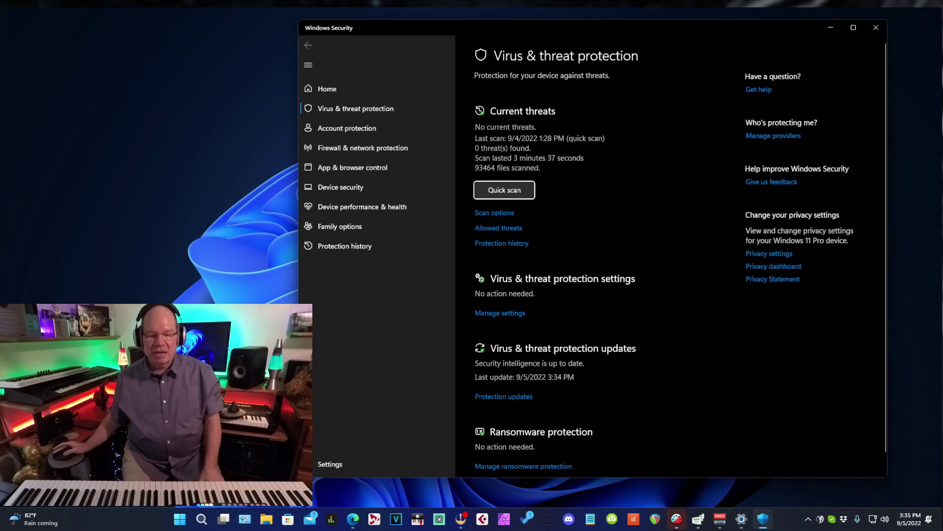
# Open the Virus & threat protection settings and scroll down to the Exclusions section.
pyautogui.scroll(-1, 670, 255)
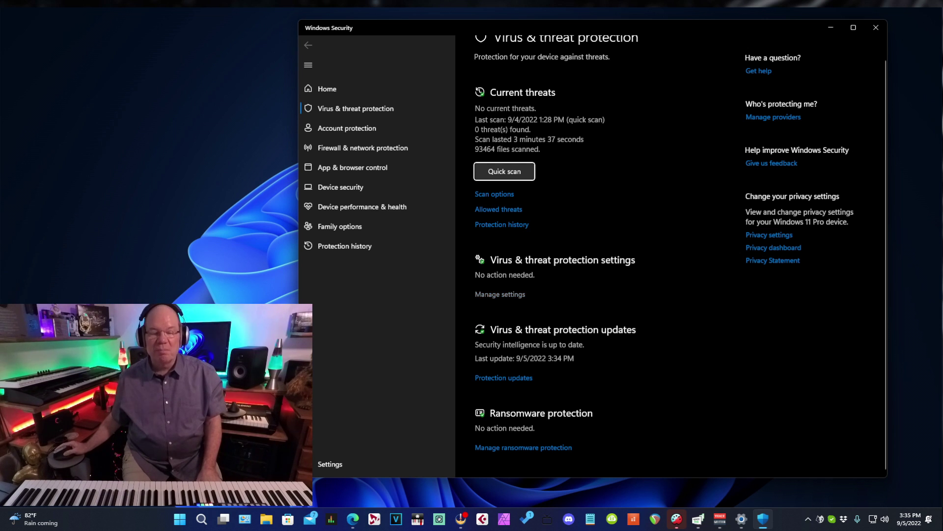
pyautogui.click(500, 294)
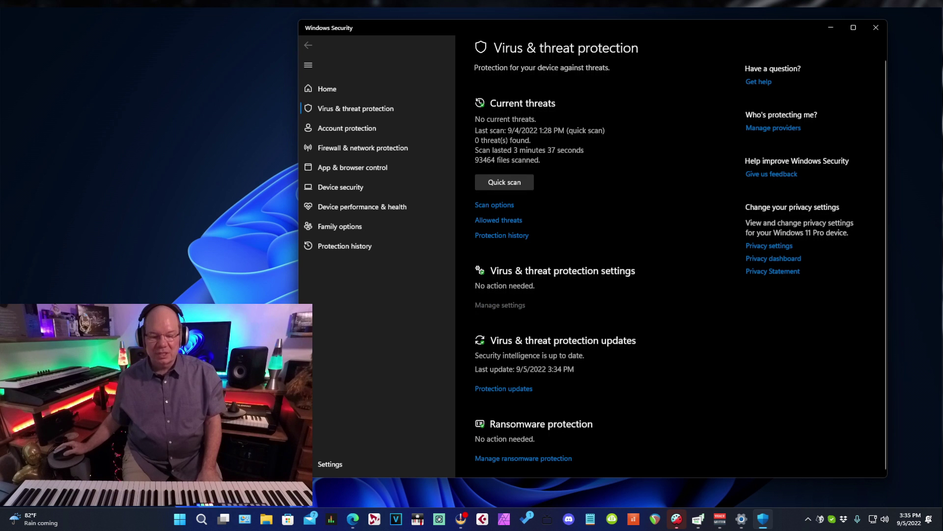
pyautogui.scroll(-3, 499, 294)
pyautogui.scroll(-2, 590, 255)
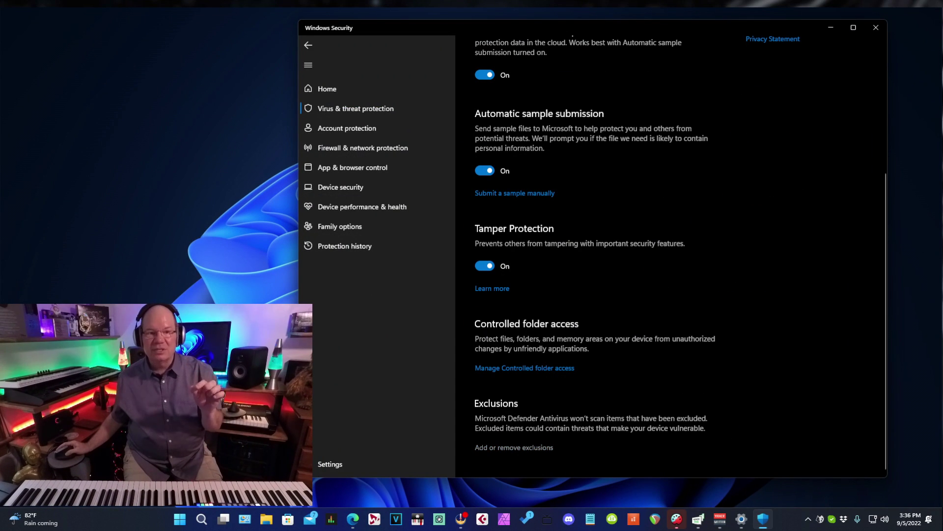
pyautogui.scroll(1, 589, 245)
# Start adding a Process exclusion and bring up File Explorer on This PC.
pyautogui.click(514, 472)
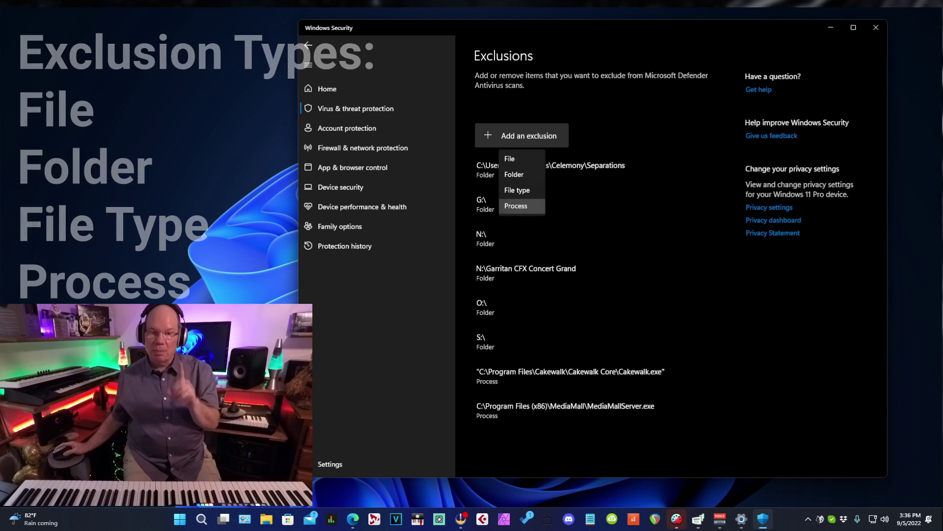
pyautogui.click(516, 205)
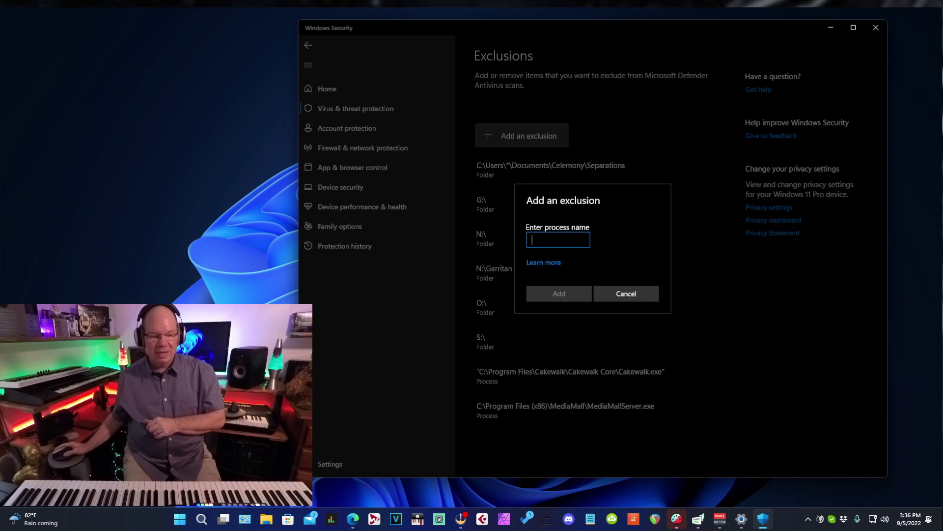
pyautogui.press('super+e')
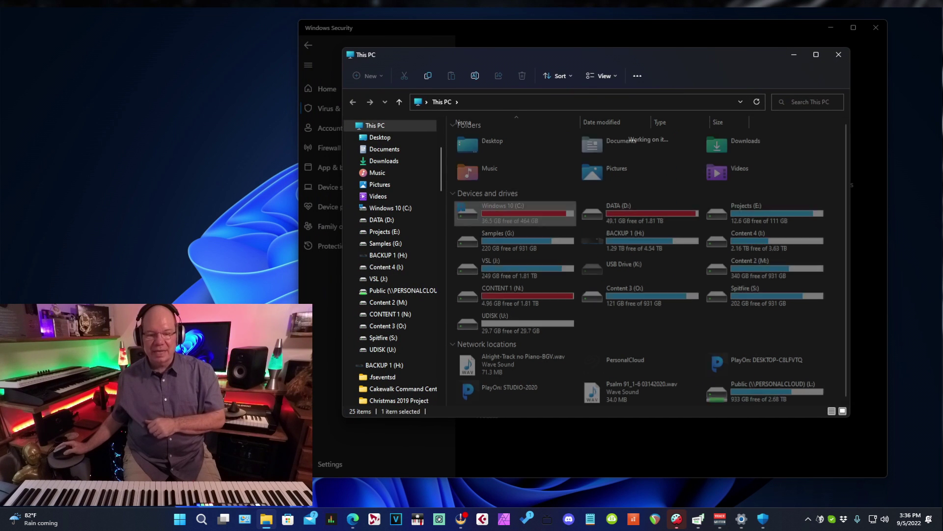
# Copy the path of Kontakt.exe from C:\Program Files\Native Instruments\Kontakt.
pyautogui.doubleClick(472, 209)
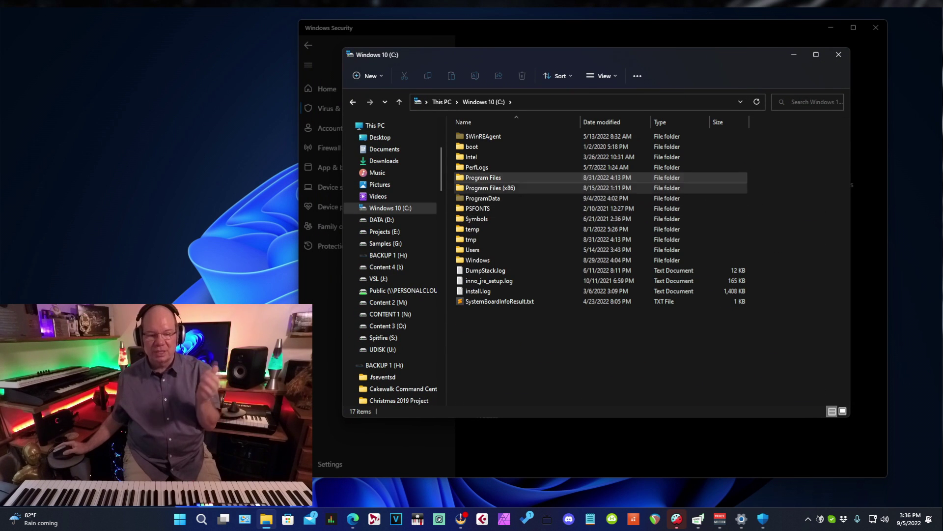
pyautogui.doubleClick(483, 177)
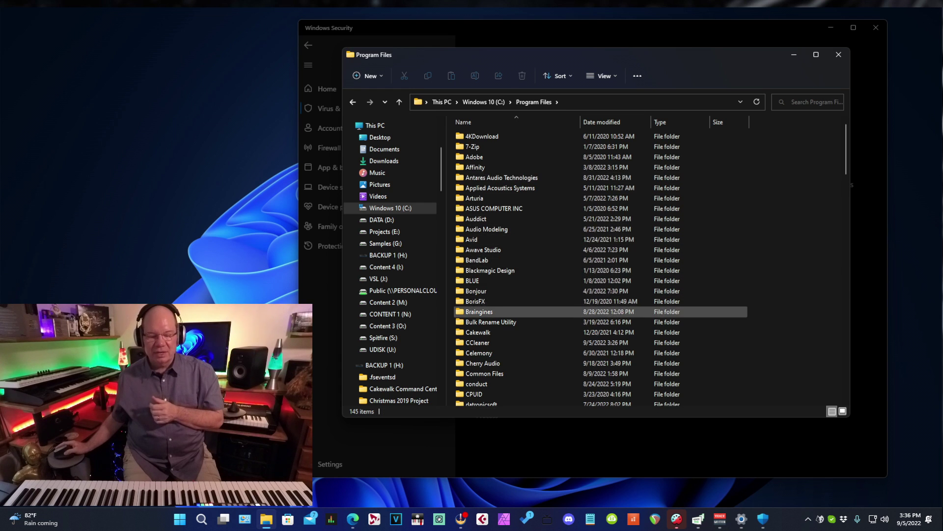
pyautogui.scroll(-15, 491, 324)
pyautogui.doubleClick(488, 400)
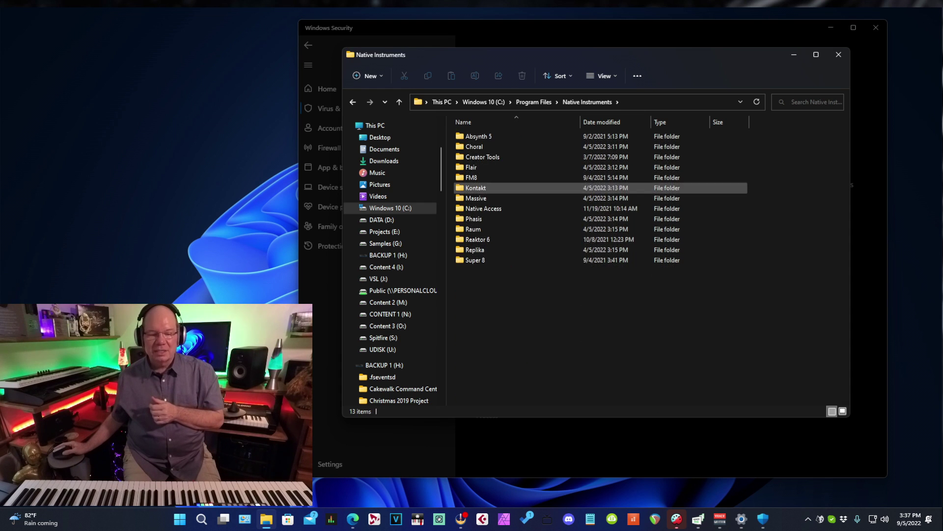
pyautogui.doubleClick(479, 187)
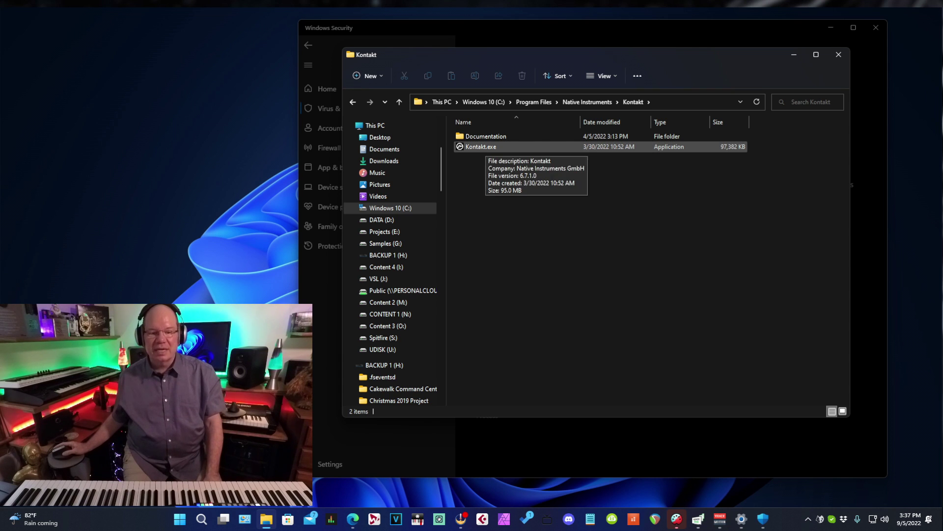
pyautogui.rightClick(486, 147)
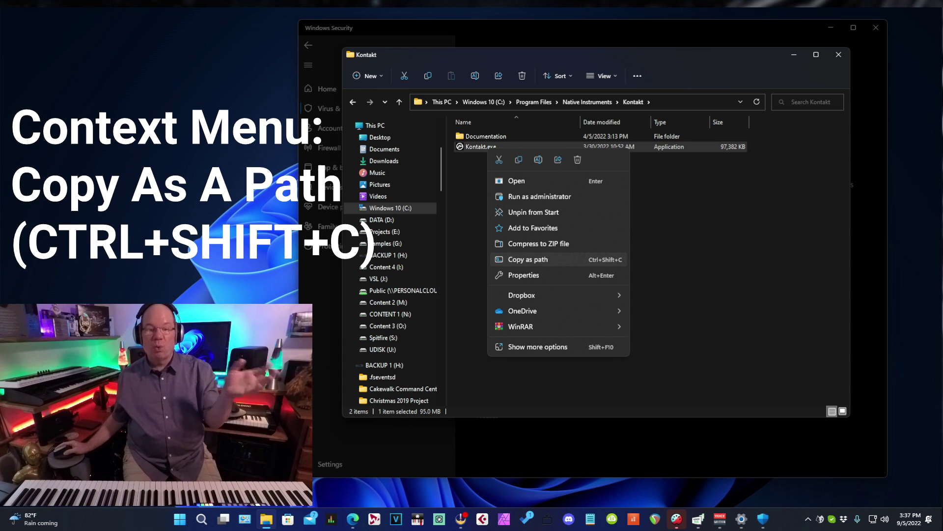
pyautogui.click(528, 259)
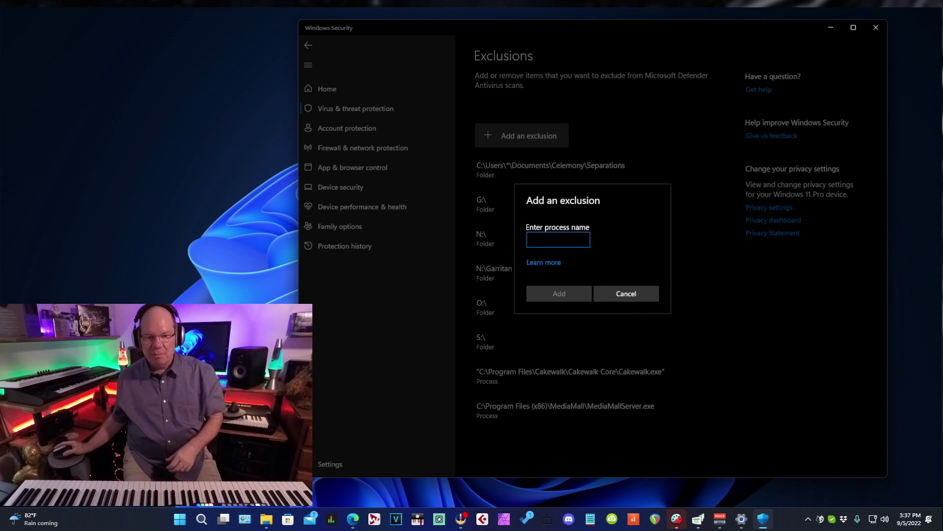
# Paste the Kontakt.exe path and add it as an excluded process.
pyautogui.rightClick(543, 241)
pyautogui.click(565, 250)
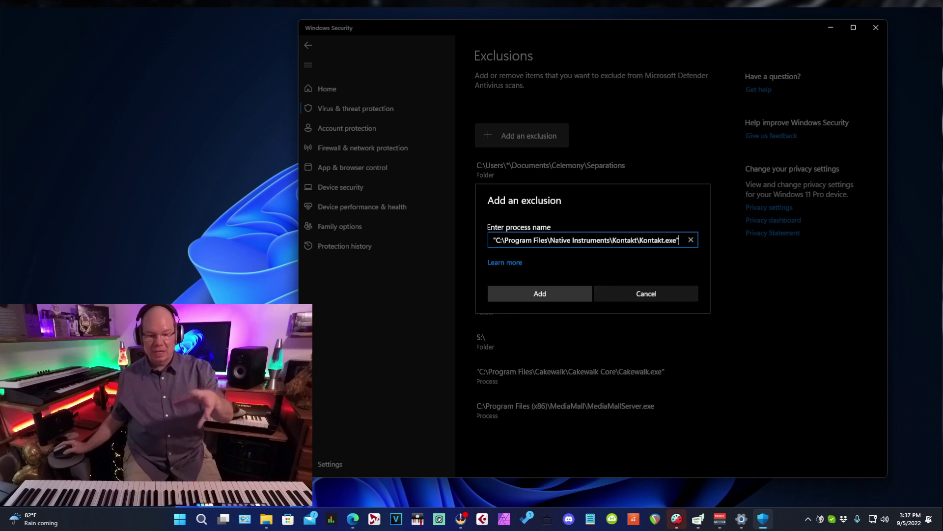
pyautogui.click(540, 293)
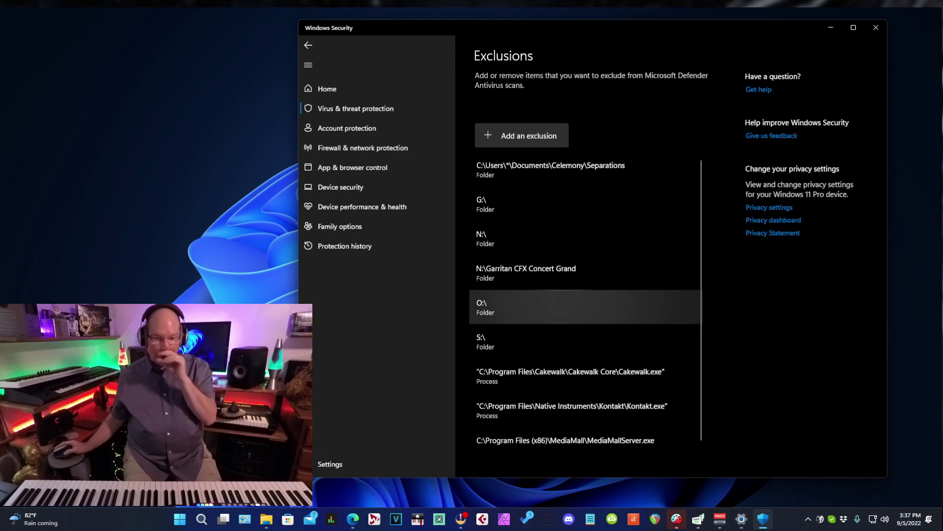
# Add nki as an excluded file type.
pyautogui.click(526, 135)
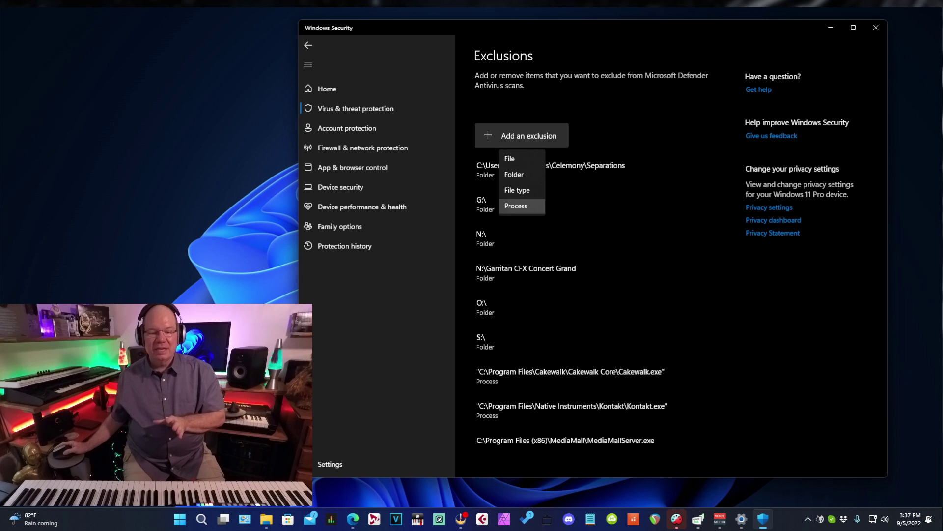
pyautogui.click(517, 190)
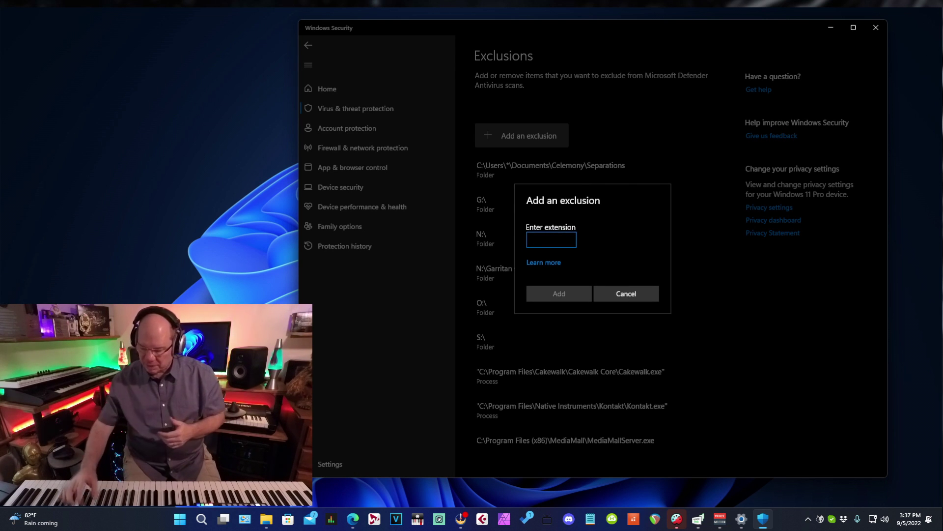
pyautogui.write('nki')
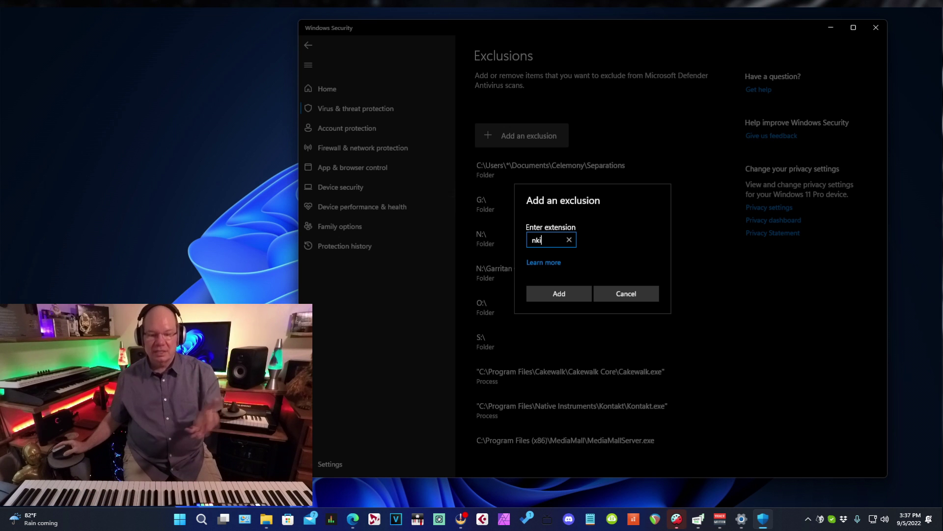
pyautogui.press('Return')
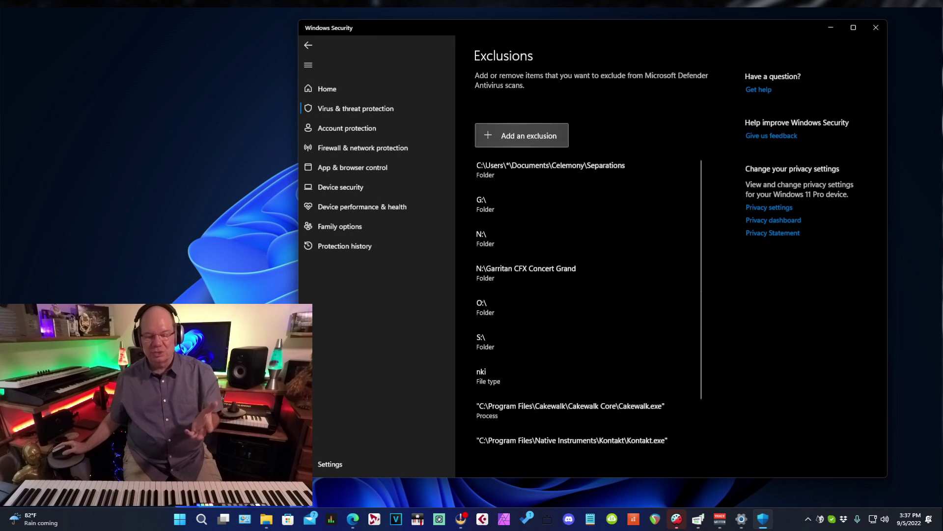
pyautogui.click(522, 135)
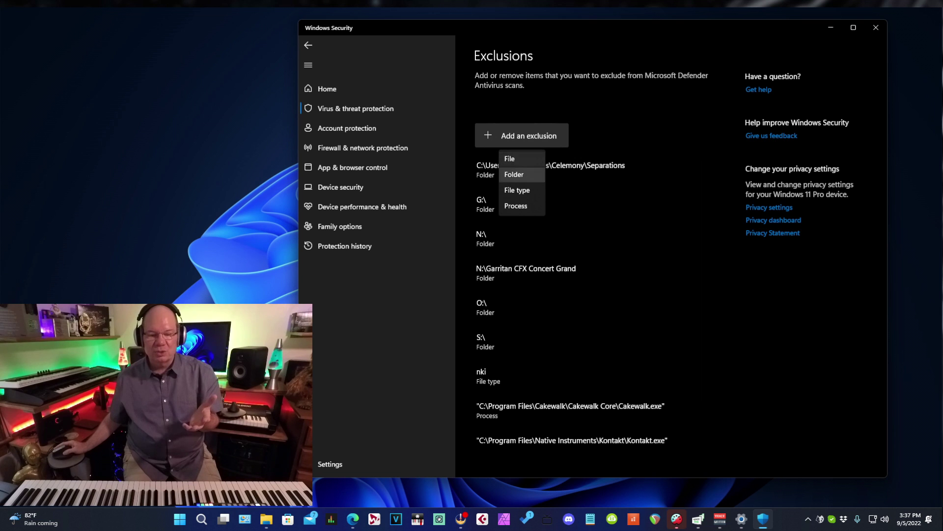
# Exclude the whole Content 4 (I:) drive as a folder via the folder picker.
pyautogui.click(514, 175)
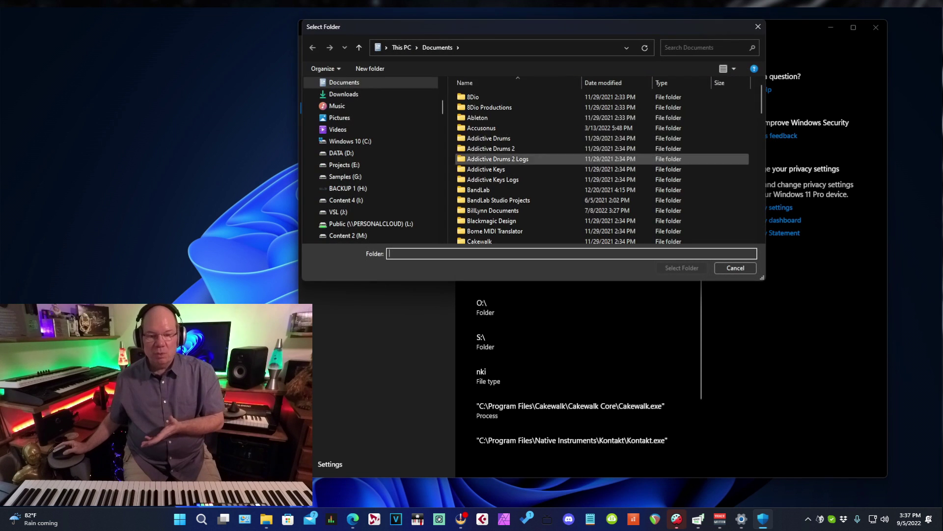
pyautogui.moveTo(531, 22); pyautogui.dragTo(562, 89)
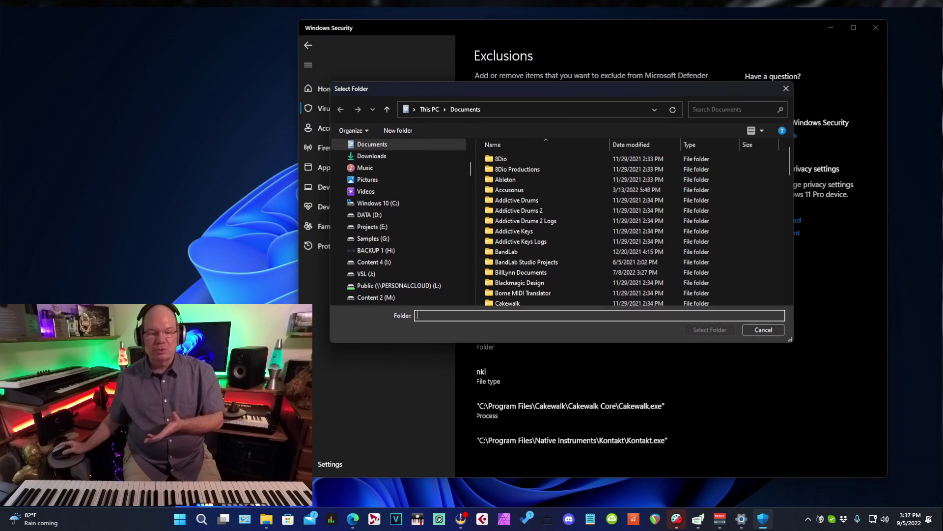
pyautogui.hotkey('alt', 'Up')
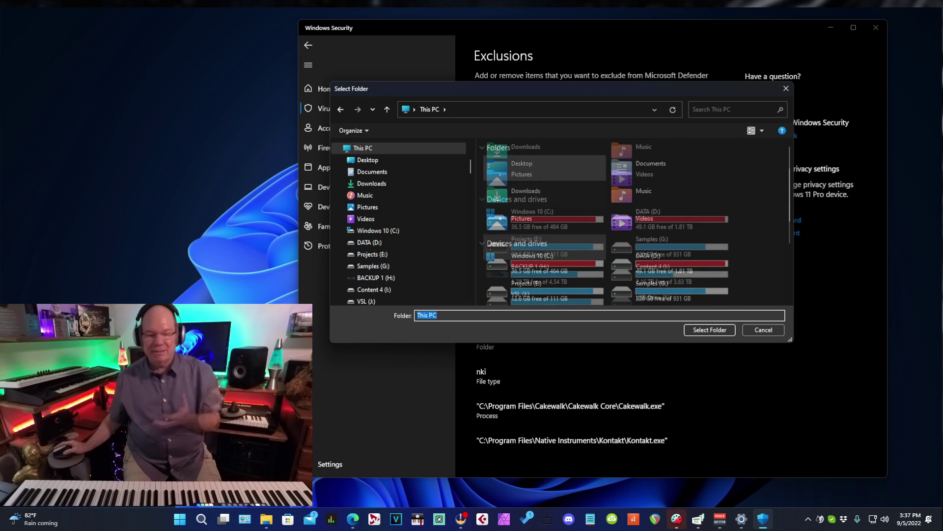
pyautogui.doubleClick(653, 227)
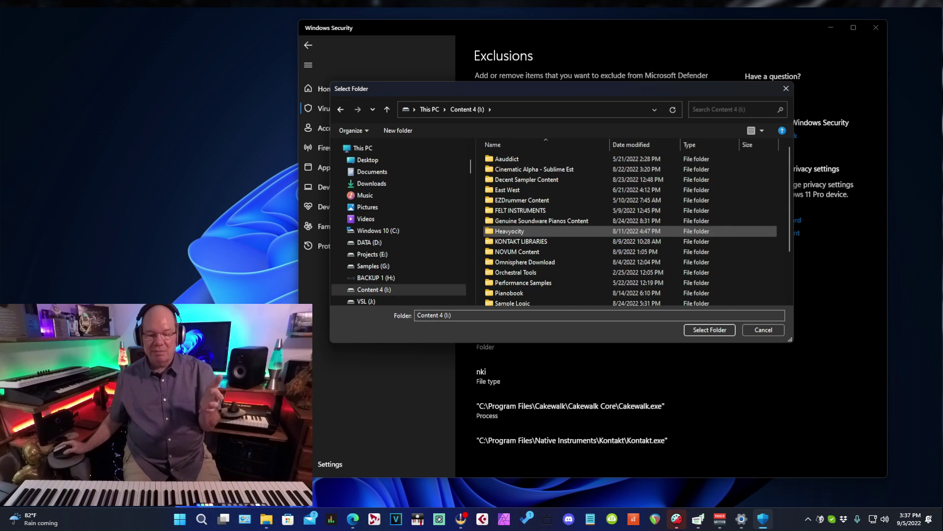
pyautogui.scroll(-1, 541, 224)
pyautogui.scroll(-2, 555, 229)
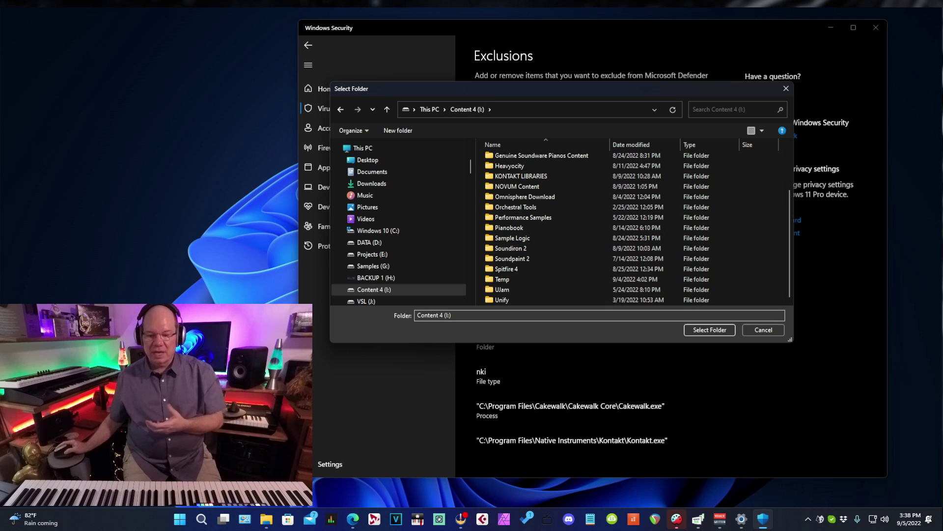
pyautogui.click(710, 329)
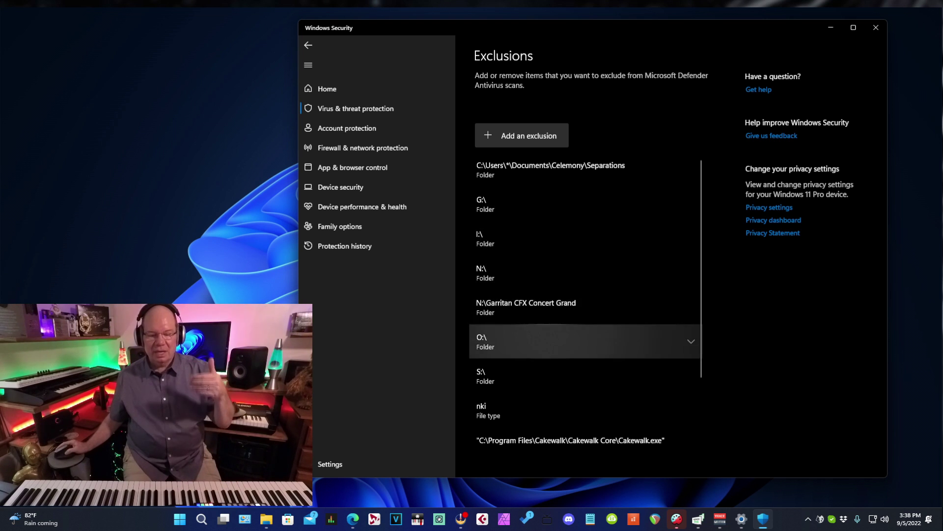
# Scroll the exclusions list to check the I:\ drive, nki and Kontakt.exe entries.
pyautogui.scroll(-2, 585, 344)
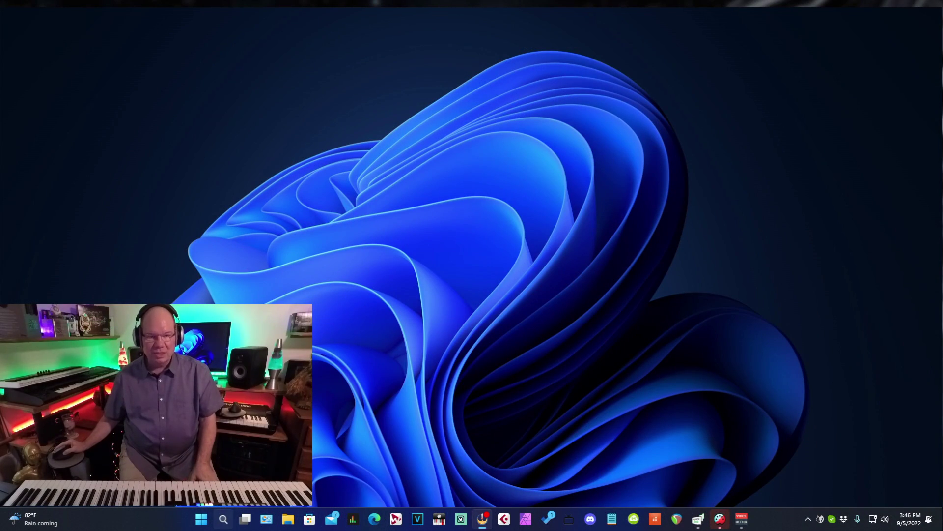
# Relaunch Kontakt from the Recent list in Windows Search.
pyautogui.click(223, 519)
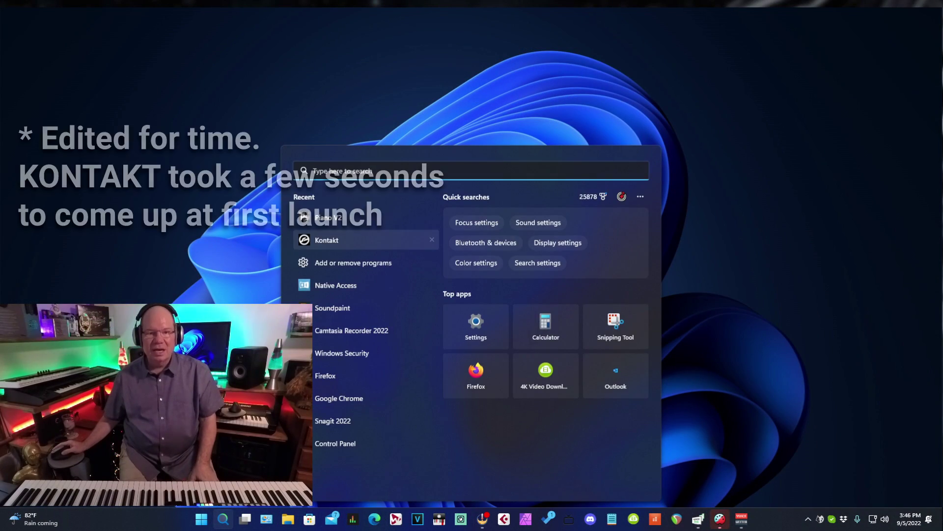
pyautogui.click(327, 240)
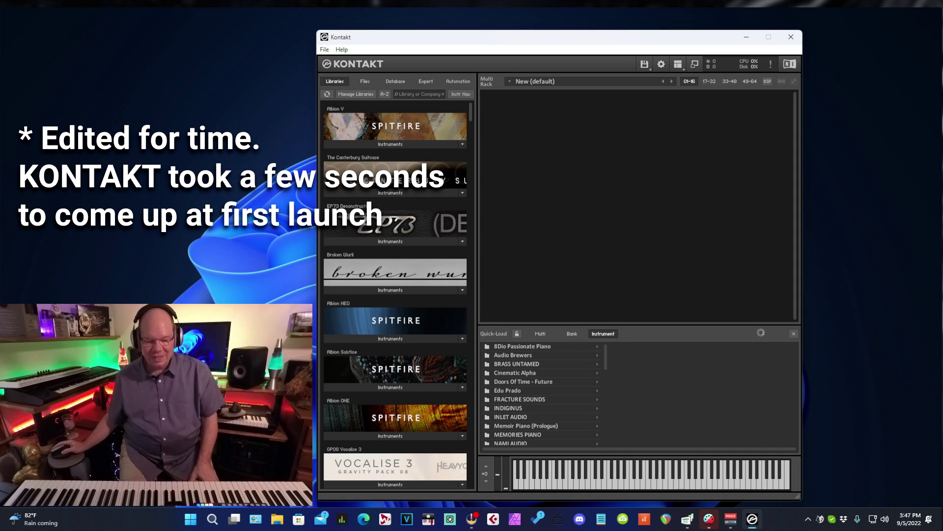
pyautogui.scroll(-15, 540, 393)
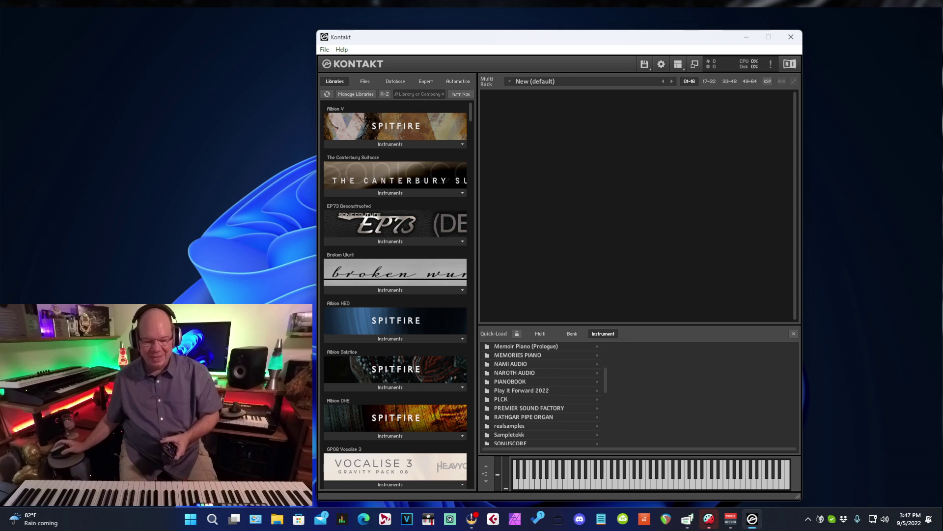
# Scroll to Synth AI.nki in the Quick-Load list and drag it into the empty rack.
pyautogui.scroll(-1, 541, 393)
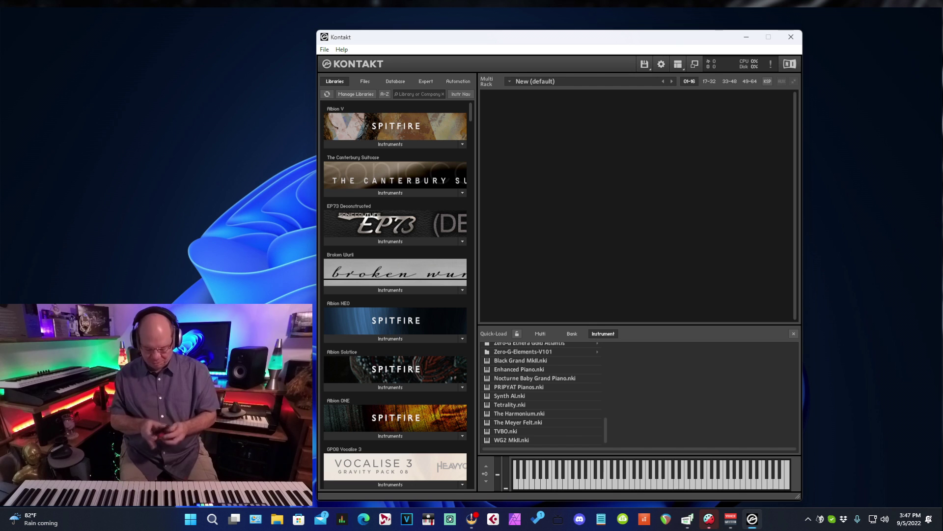
pyautogui.moveTo(510, 396); pyautogui.dragTo(588, 192)
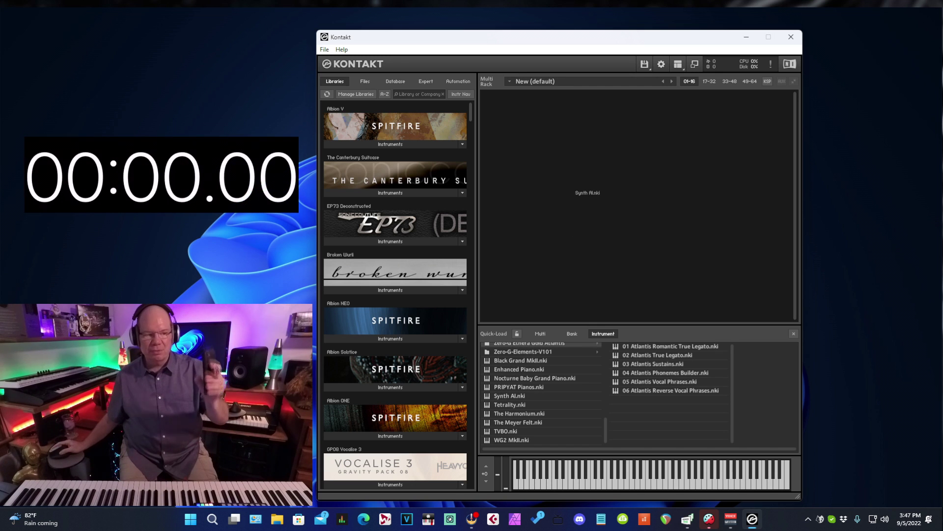
# Load Synth AI.nki into the Kontakt rack, showing the Above All Else preset, and shift the window right.
pyautogui.moveTo(588, 192); pyautogui.dragTo(588, 193)
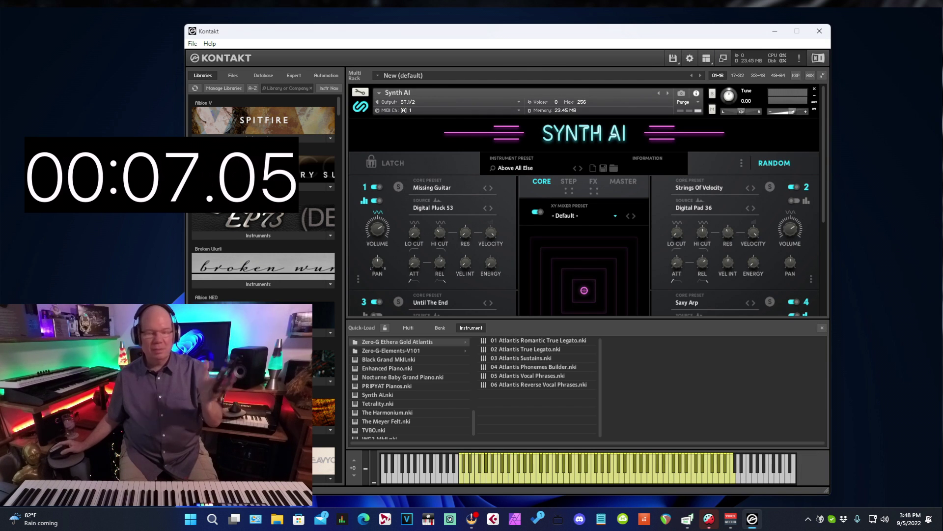
pyautogui.moveTo(616, 37); pyautogui.dragTo(686, 35)
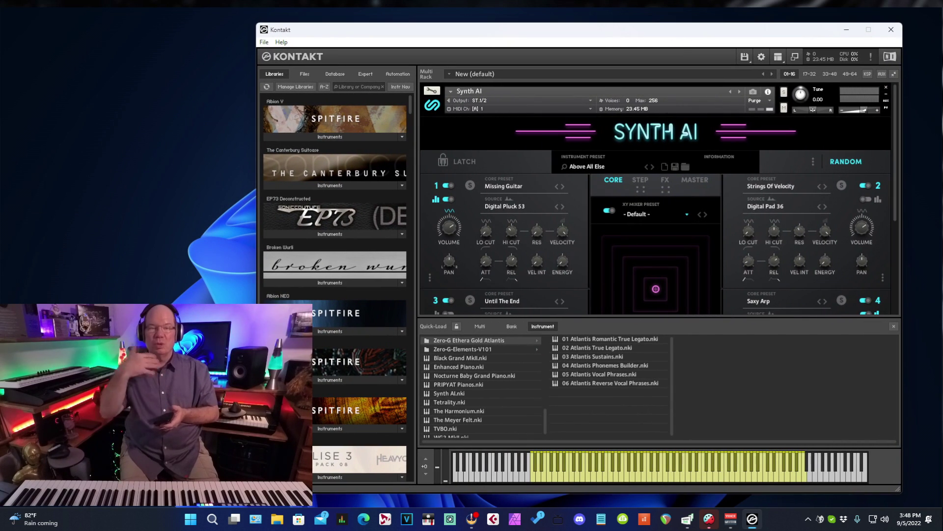